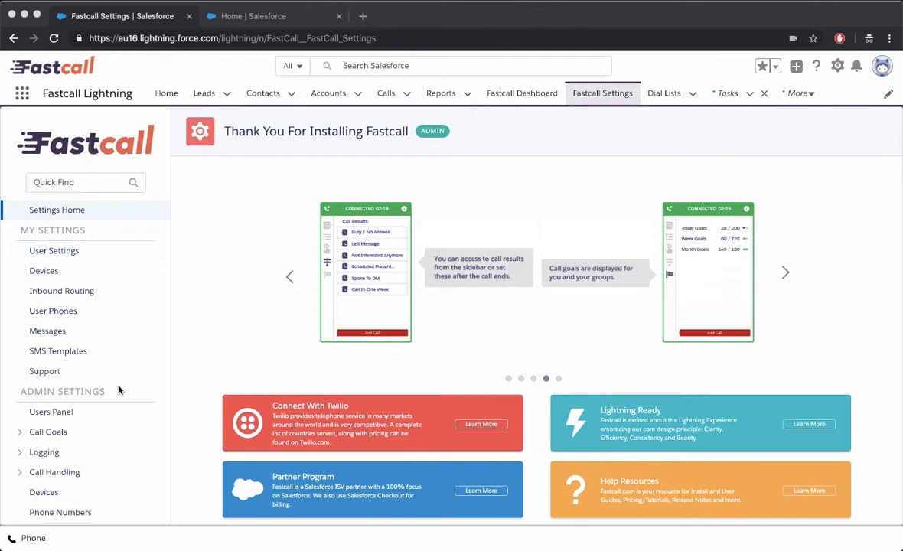
Open the Tasks settings in the Logging section of the admin settings
{"action": "scroll", "coordinate": [119, 391], "scroll_direction": "down", "scroll_amount": 1}
{"action": "scroll", "coordinate": [119, 391], "scroll_direction": "down", "scroll_amount": 5}
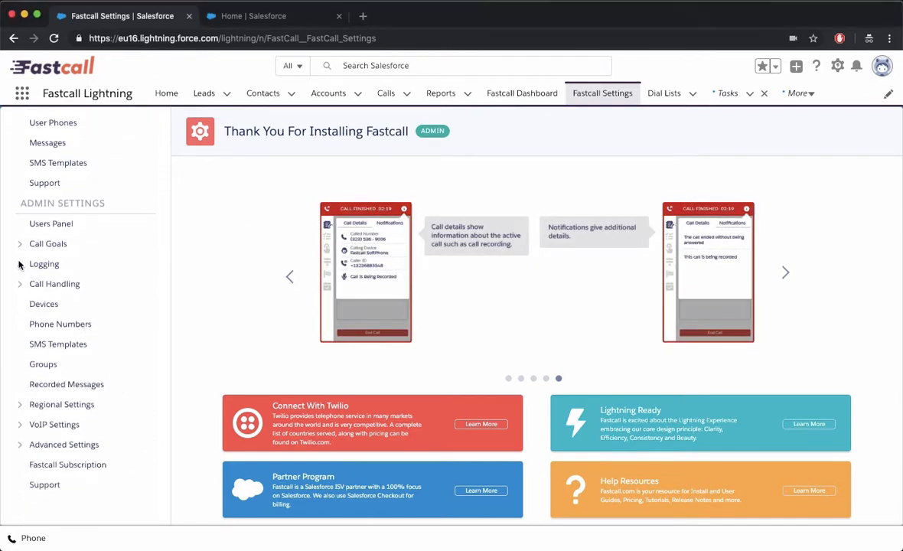
{"action": "left_click", "coordinate": [20, 264]}
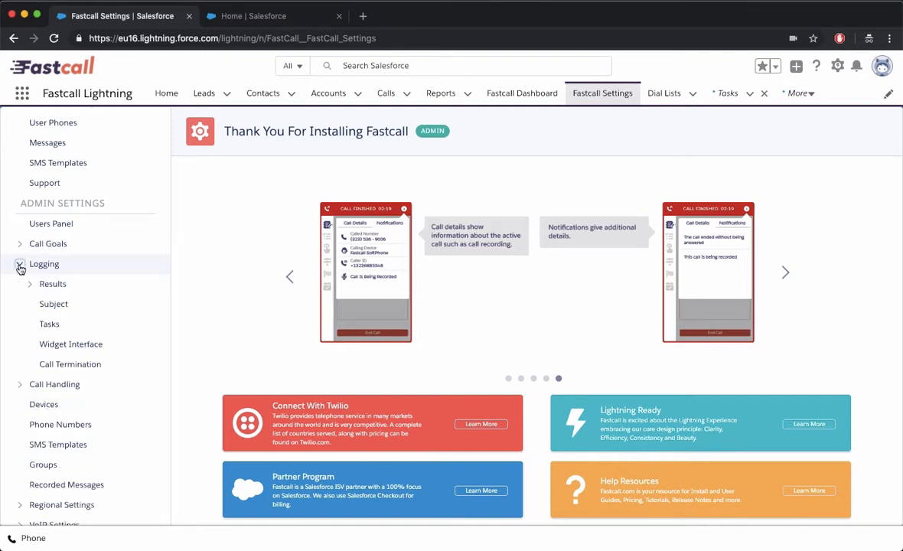
{"action": "left_click", "coordinate": [42, 323]}
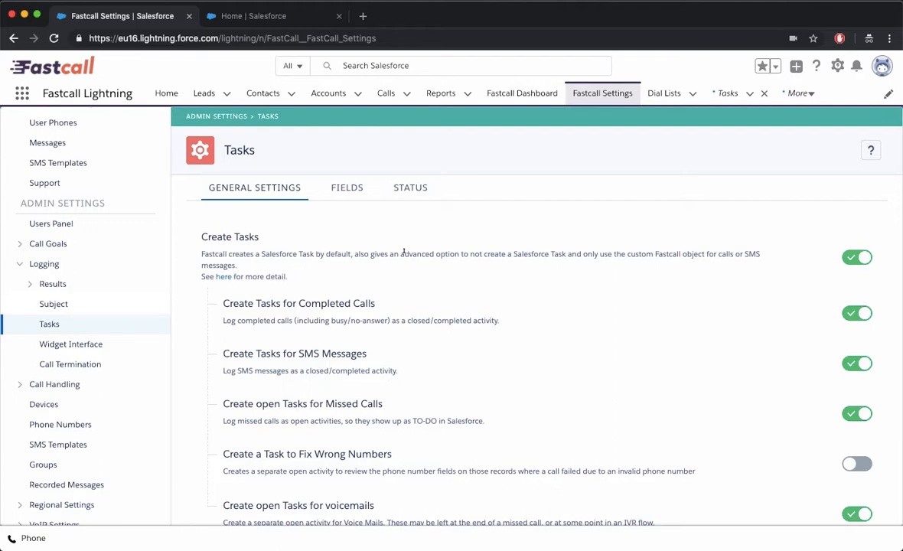
Examine the general task settings for creating tasks from calls, SMS messages and voicemails and for storing notes
{"action": "scroll", "coordinate": [713, 336], "scroll_direction": "down", "scroll_amount": 1}
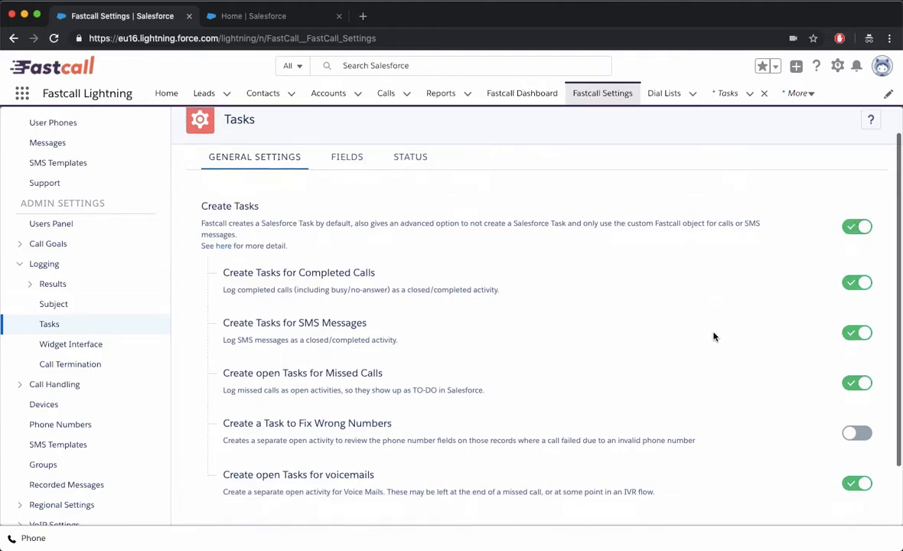
{"action": "scroll", "coordinate": [708, 334], "scroll_direction": "down", "scroll_amount": 1}
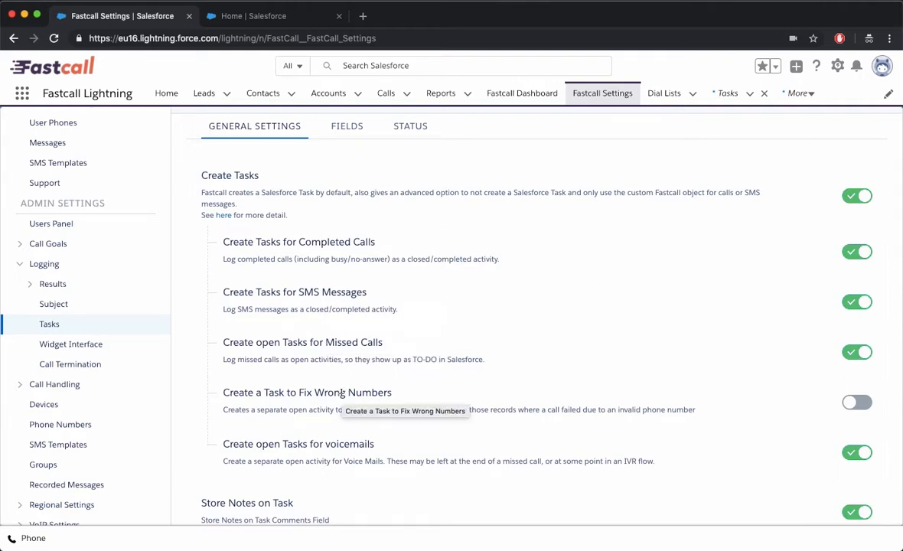
{"action": "scroll", "coordinate": [308, 442], "scroll_direction": "down", "scroll_amount": 1}
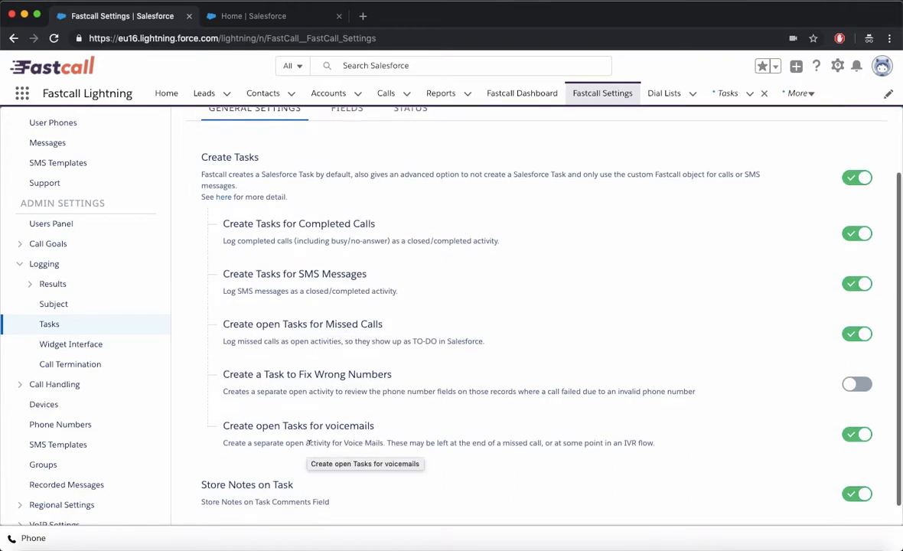
{"action": "scroll", "coordinate": [308, 444], "scroll_direction": "down", "scroll_amount": 1}
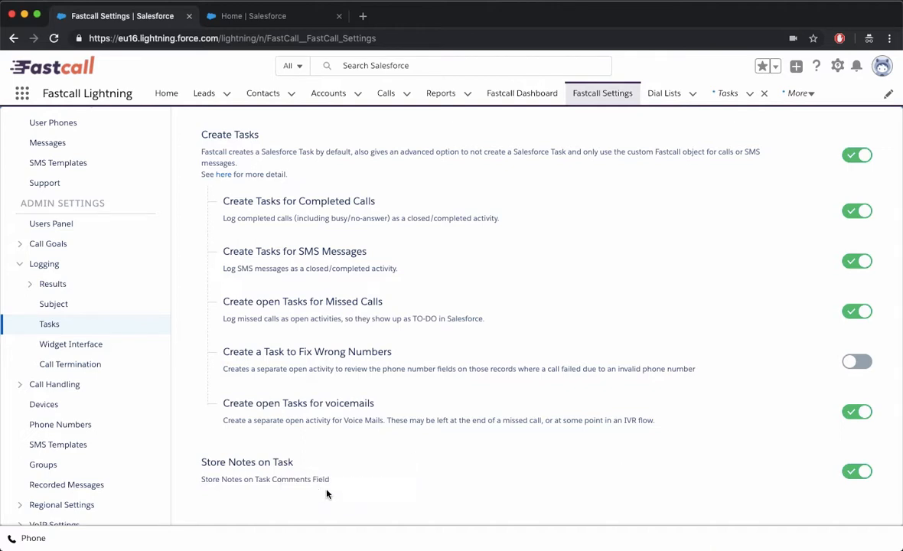
{"action": "scroll", "coordinate": [395, 488], "scroll_direction": "up", "scroll_amount": 2}
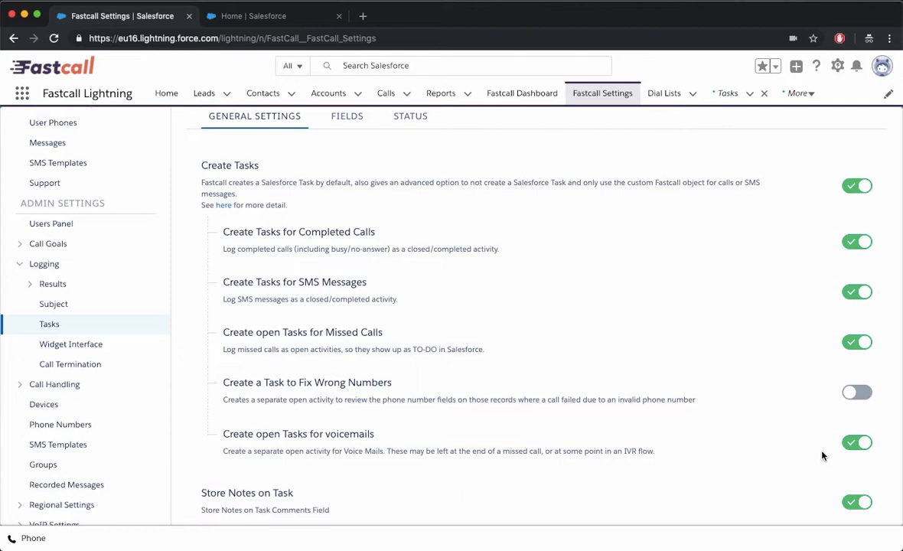
{"action": "scroll", "coordinate": [652, 328], "scroll_direction": "up", "scroll_amount": 1}
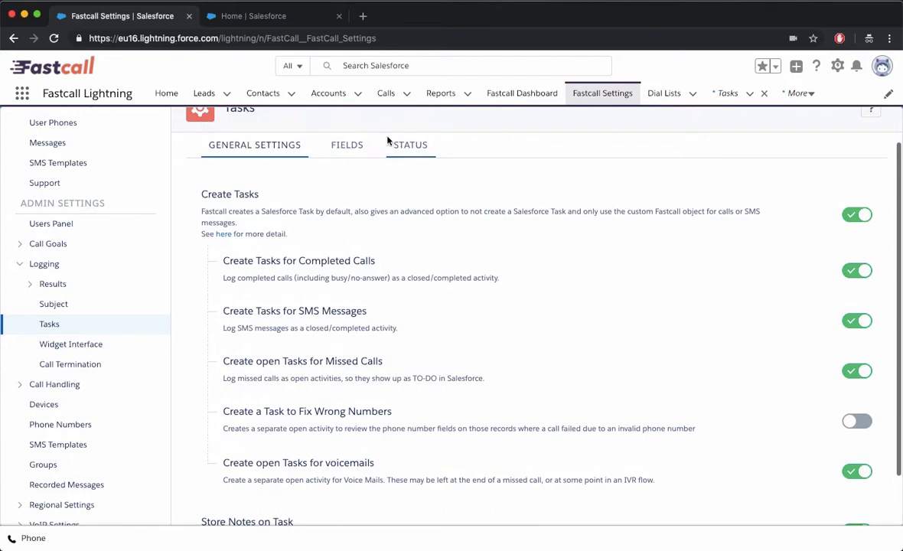
Review the task field display options and the call task statuses, including the choices for Calls Being Initiated
{"action": "left_click", "coordinate": [349, 147]}
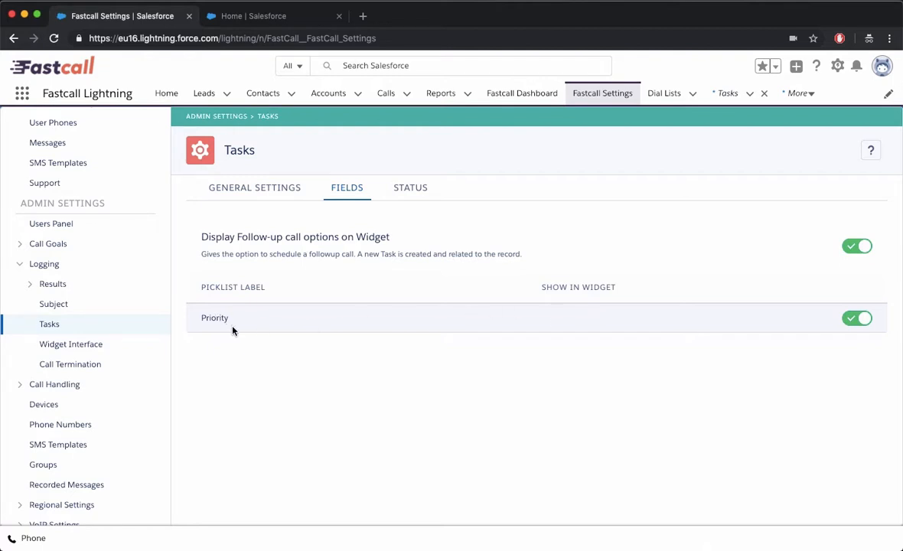
{"action": "left_click", "coordinate": [420, 190]}
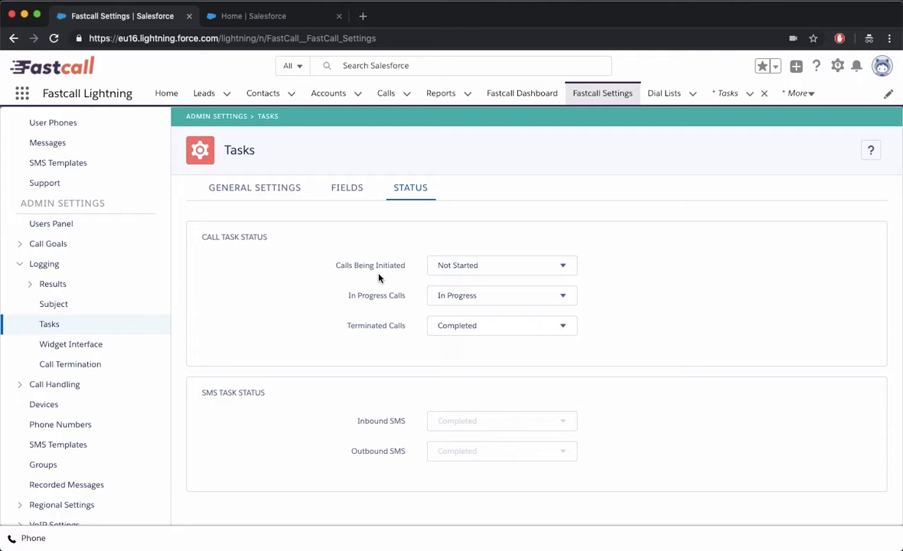
{"action": "left_click", "coordinate": [457, 265]}
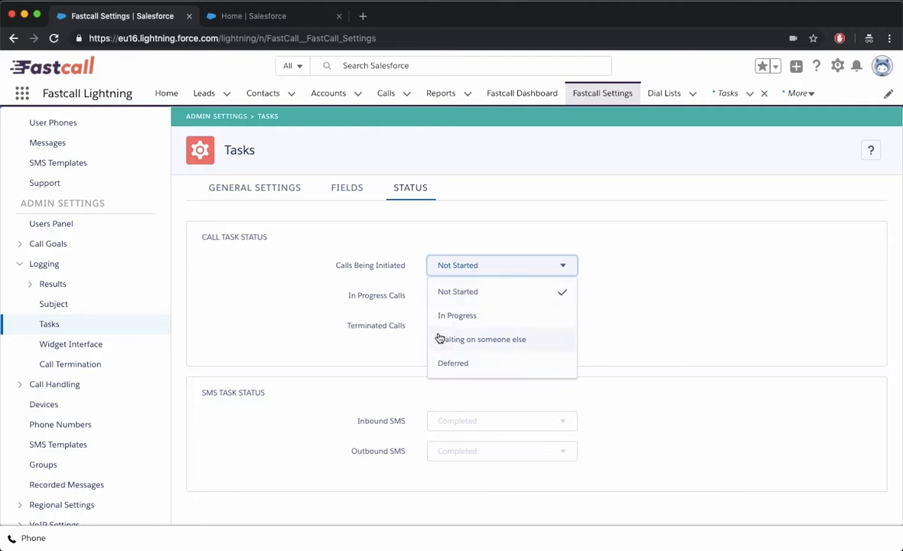
{"action": "left_click", "coordinate": [375, 322]}
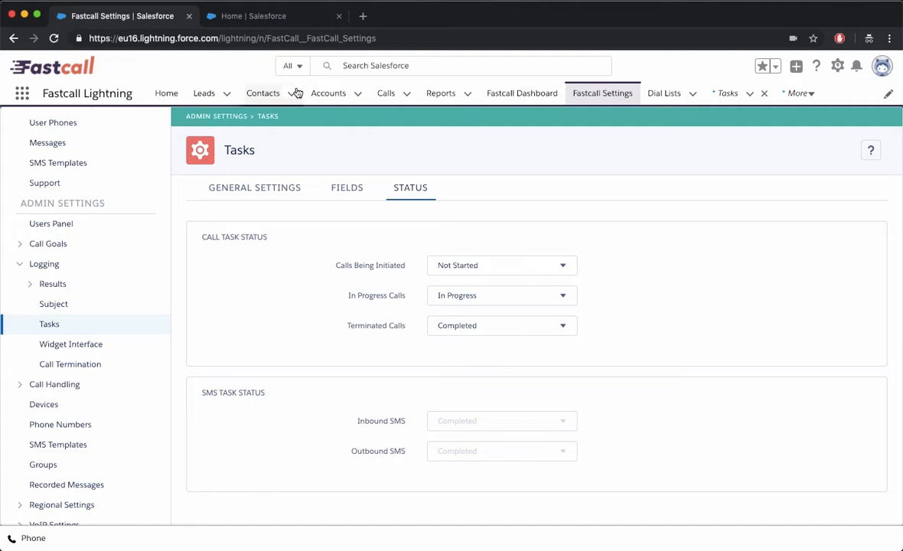
Switch to the Salesforce home page and log the finished call in the phone widget as Busy / No answer
{"action": "left_click", "coordinate": [267, 23]}
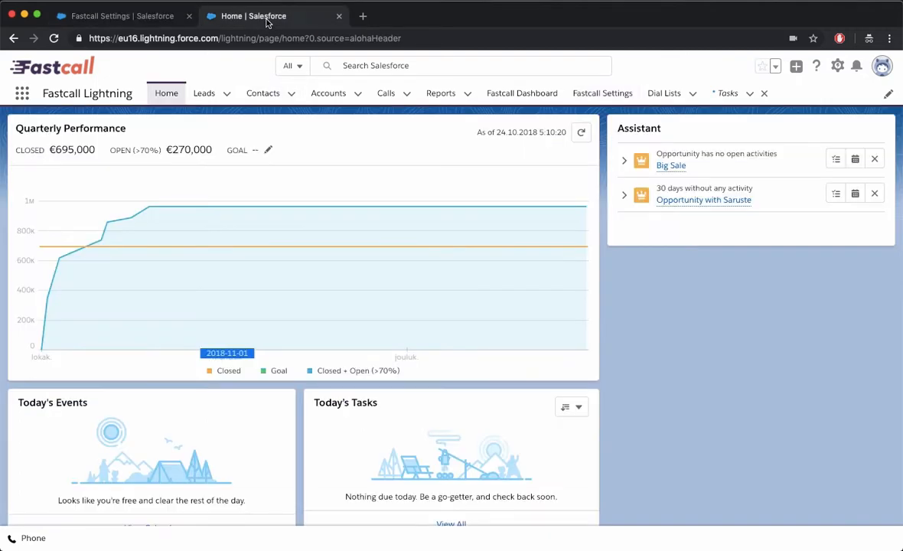
{"action": "left_click", "coordinate": [34, 538]}
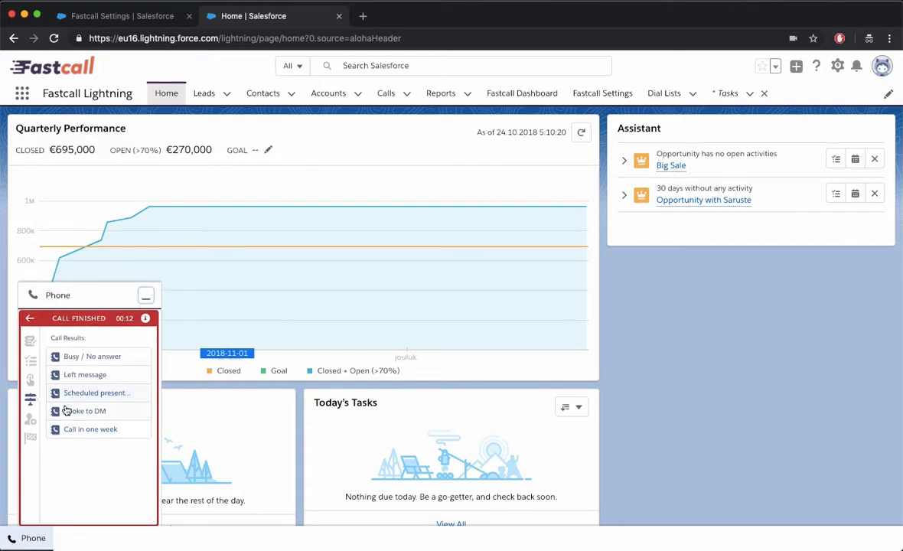
{"action": "left_click", "coordinate": [63, 356]}
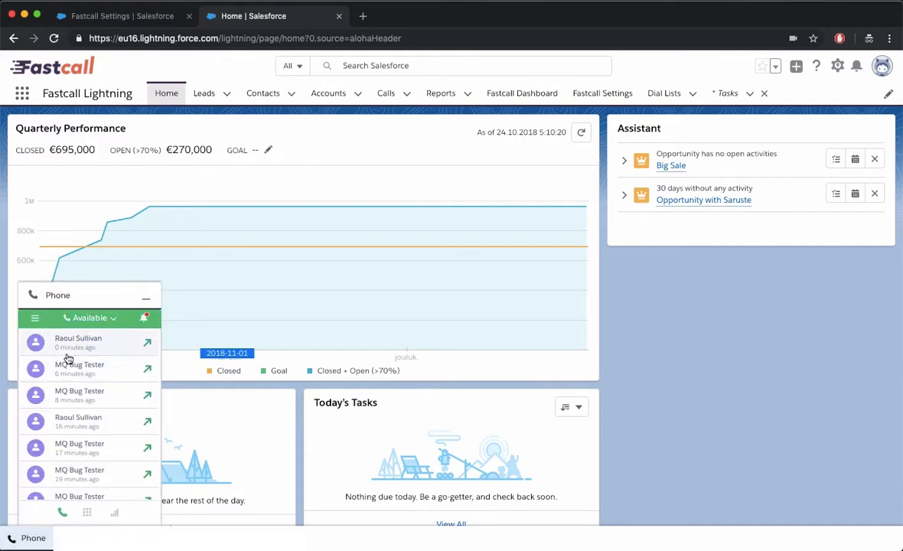
Call the most recent contact in the phone widget's call list and end the call once connected
{"action": "left_click", "coordinate": [70, 347]}
{"action": "left_click", "coordinate": [60, 503]}
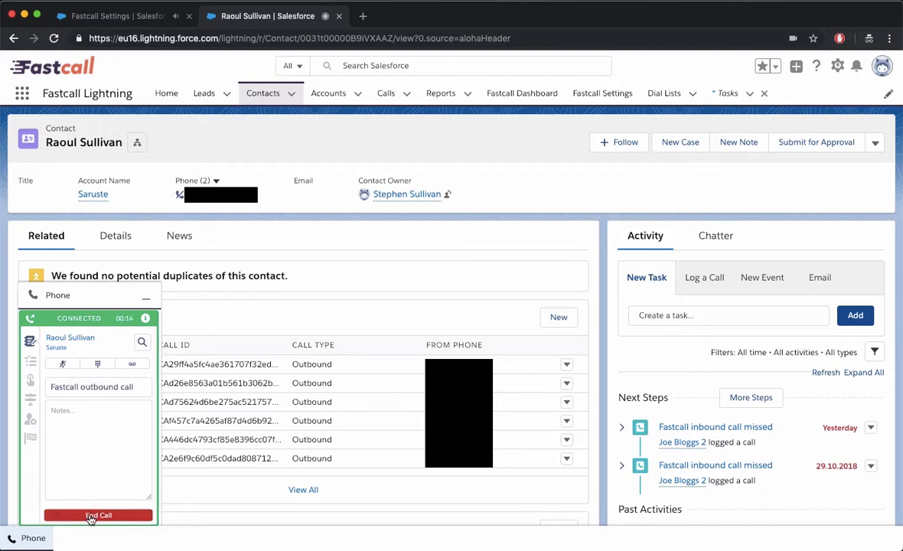
{"action": "left_click", "coordinate": [89, 516]}
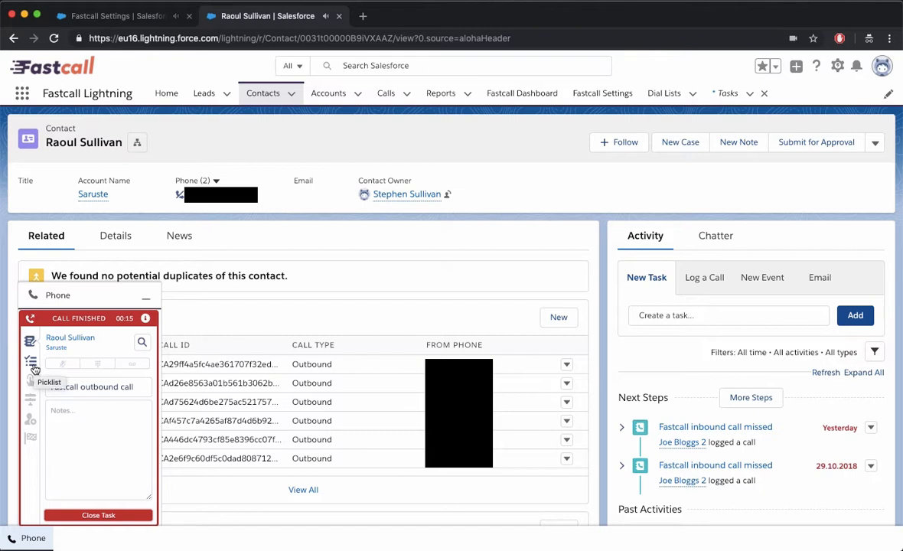
Set the finished call's follow-up call to 1 Week and its priority to High
{"action": "left_click", "coordinate": [33, 368]}
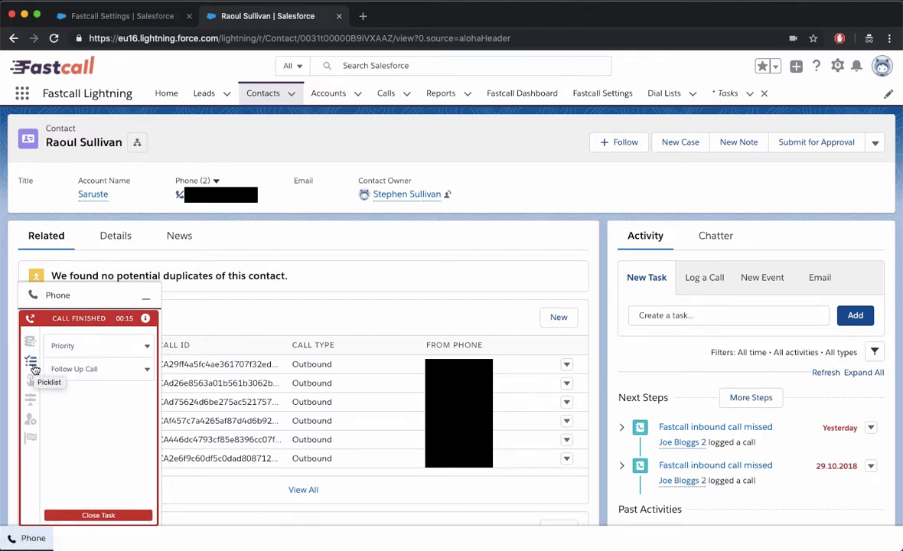
{"action": "left_click", "coordinate": [123, 369]}
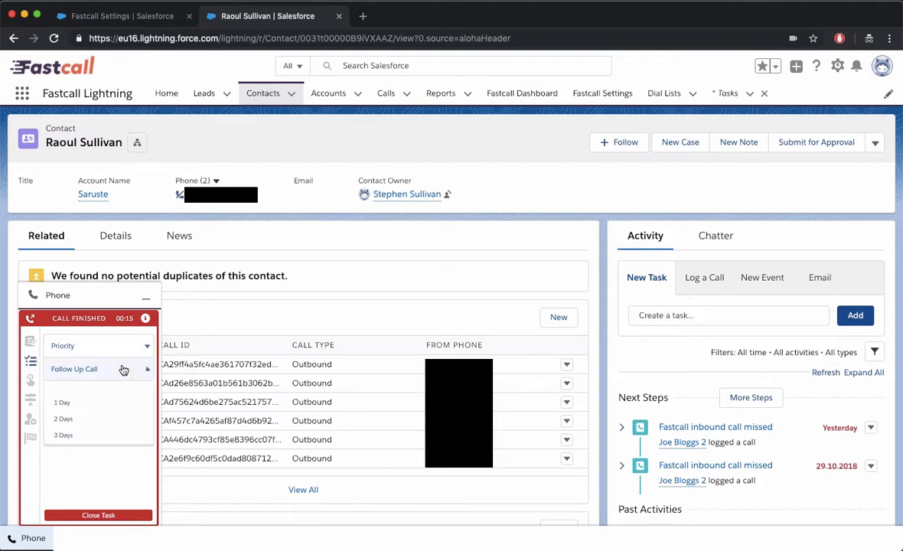
{"action": "scroll", "coordinate": [69, 421], "scroll_direction": "down", "scroll_amount": 2}
{"action": "left_click", "coordinate": [66, 418]}
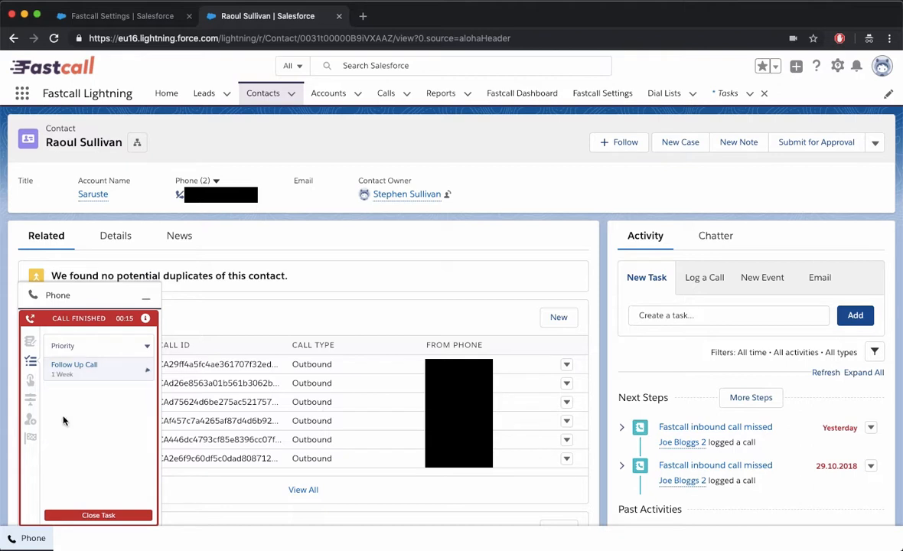
{"action": "left_click", "coordinate": [81, 346]}
{"action": "left_click", "coordinate": [71, 371]}
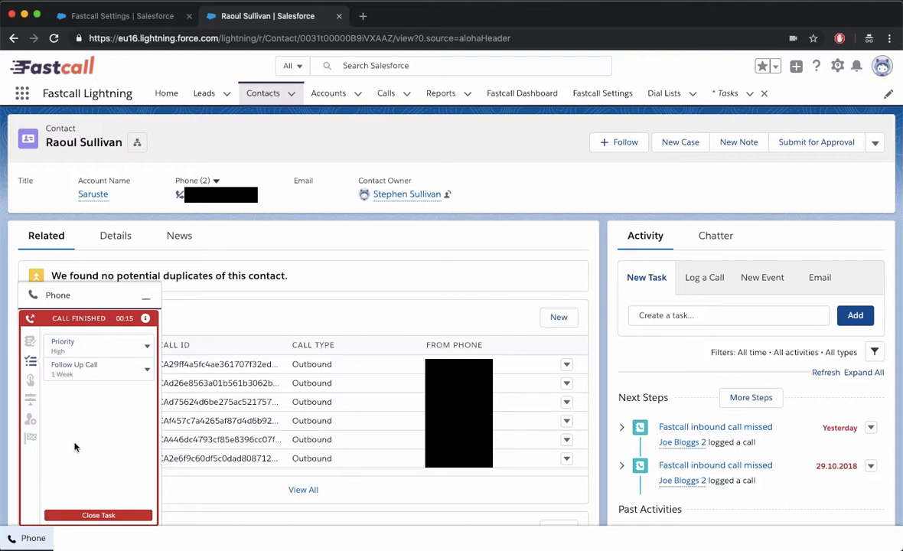
Open the call results for the finished call, close out the call and minimise the phone widget
{"action": "left_click", "coordinate": [33, 384]}
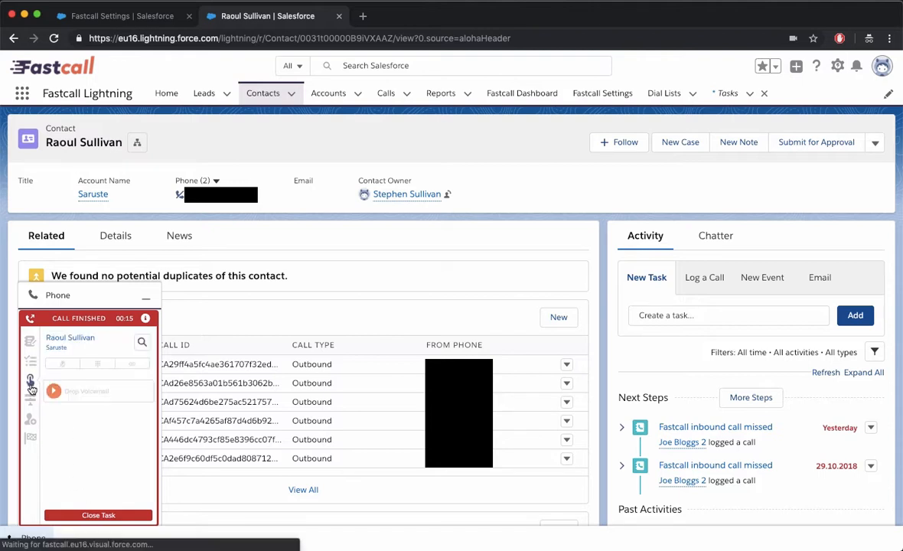
{"action": "left_click", "coordinate": [30, 401]}
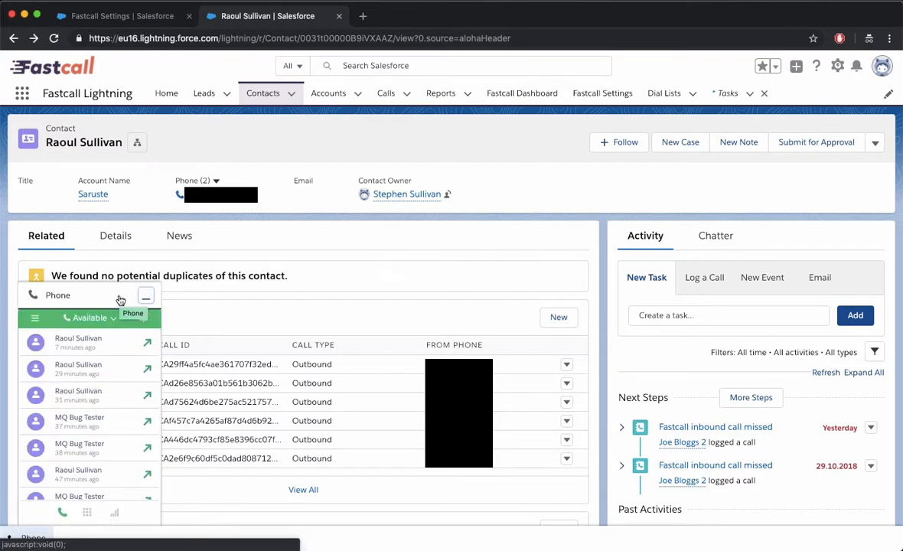
{"action": "left_click", "coordinate": [145, 297]}
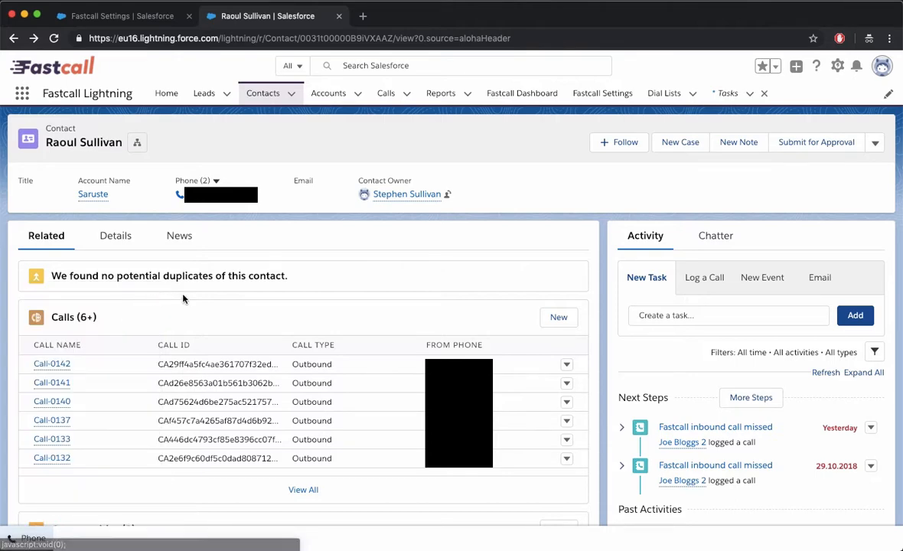
Load more next steps in the contact's activity timeline and open the Follow Up Call task's details
{"action": "left_click", "coordinate": [763, 399]}
{"action": "scroll", "coordinate": [701, 277], "scroll_direction": "down", "scroll_amount": 3}
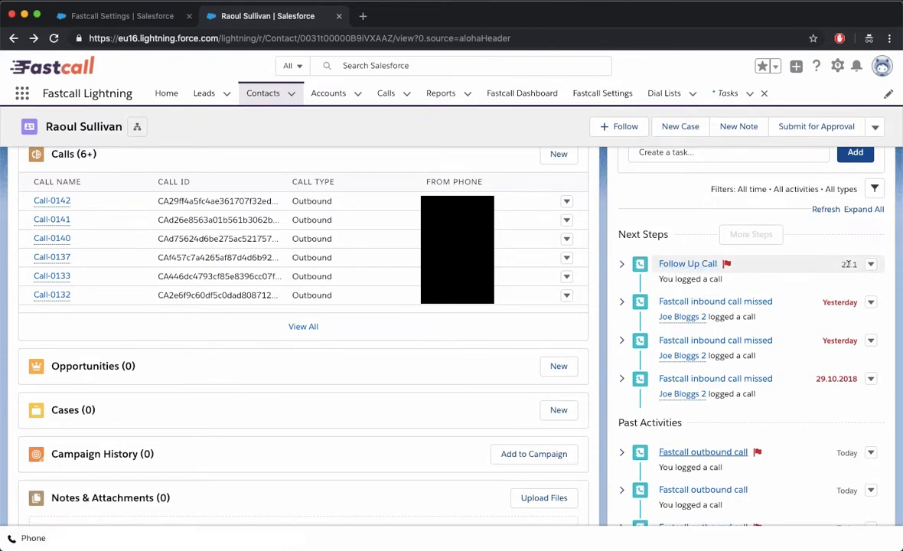
{"action": "left_click", "coordinate": [686, 265]}
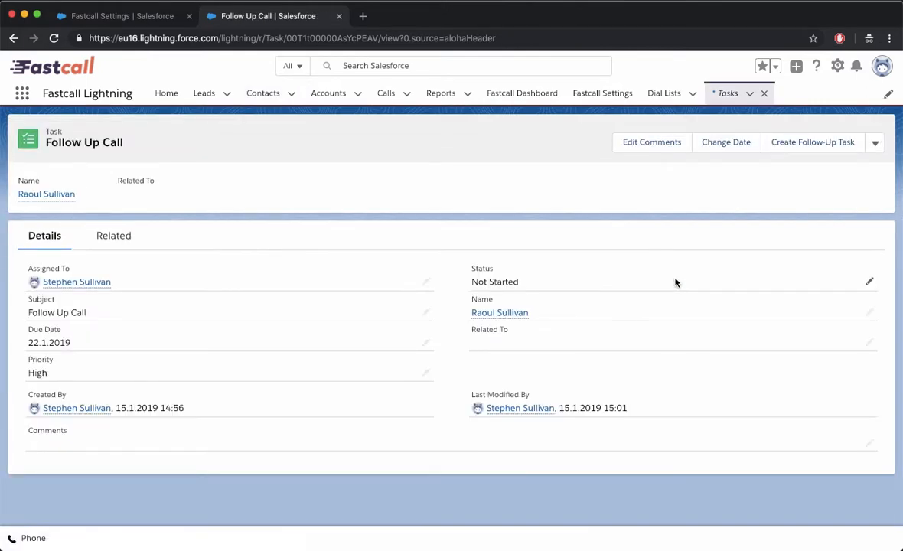